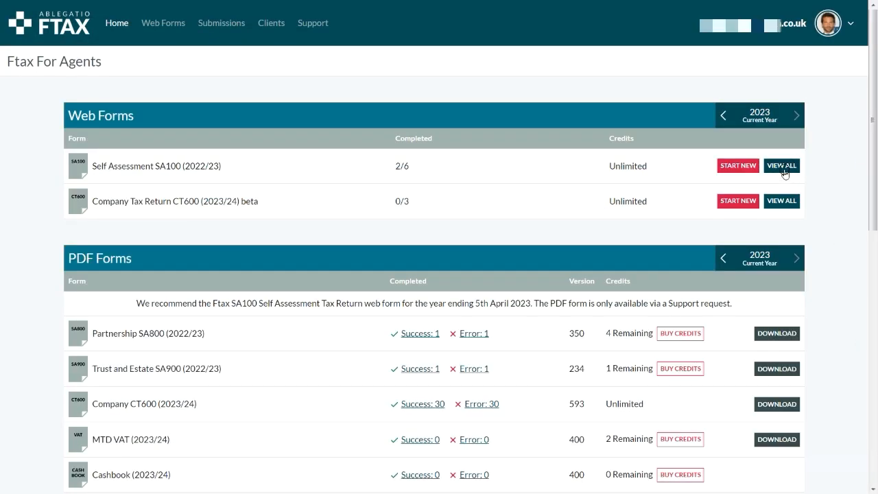
- Open a Self Assessment web form overview from the web forms list
left_click(784, 170)
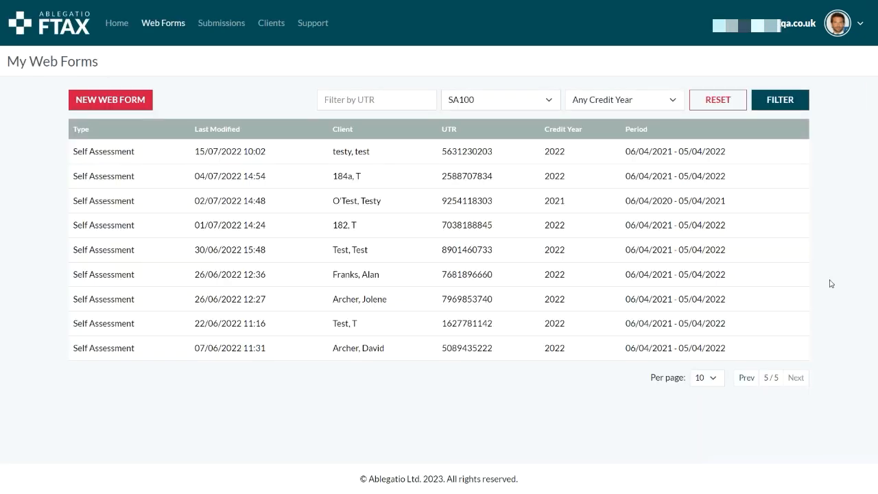
left_click(795, 183)
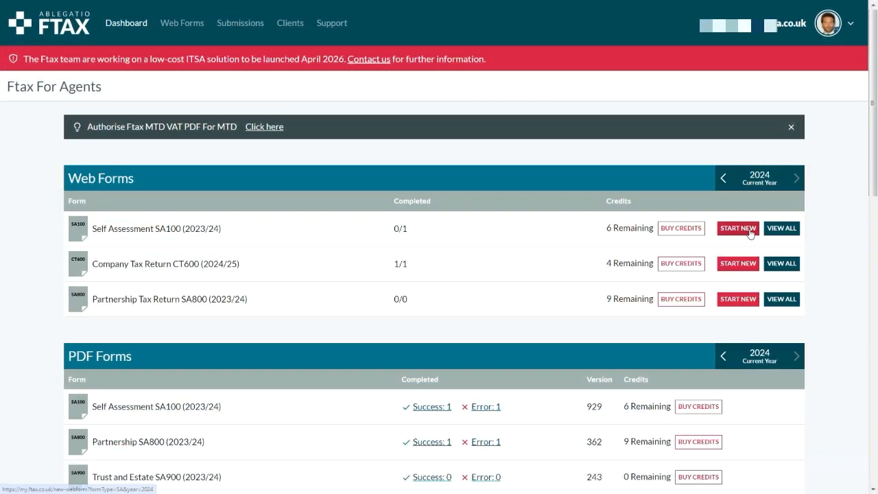
left_click(750, 230)
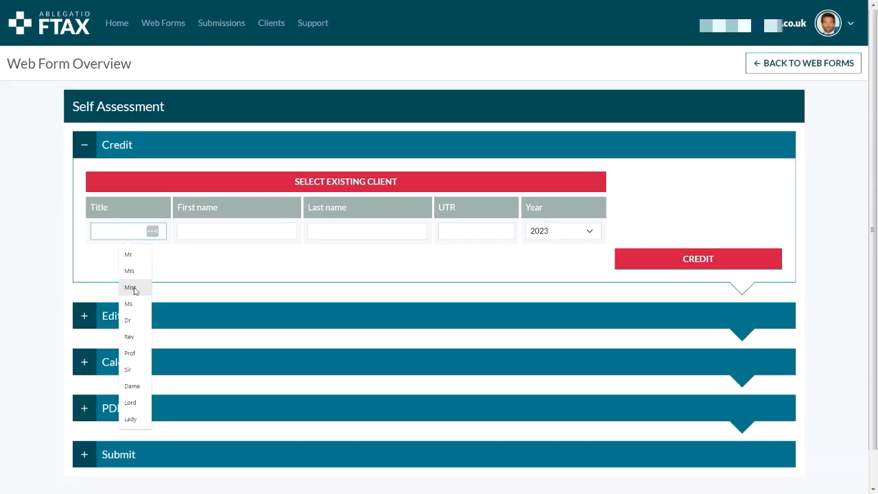
- Select the title Miss, enter the client's first name, last name and UTR for 2023, and apply the credit
left_click(135, 290)
left_click(200, 230)
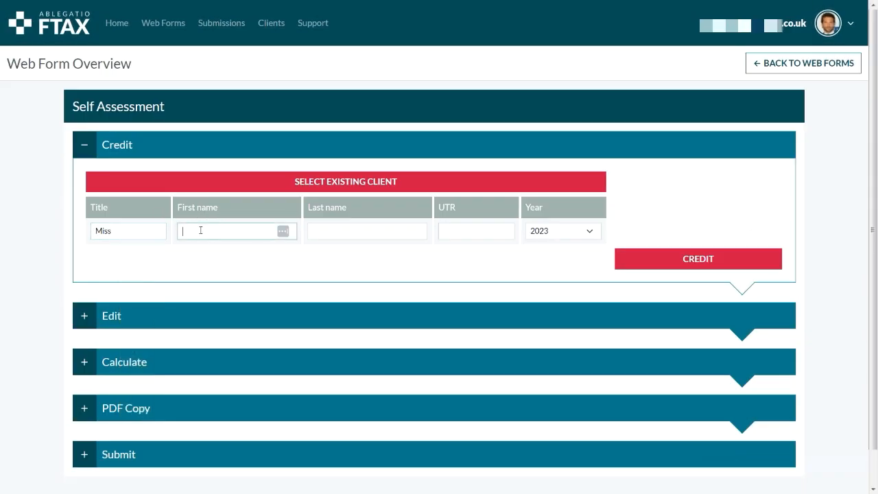
key("Tab")
key("Tab")
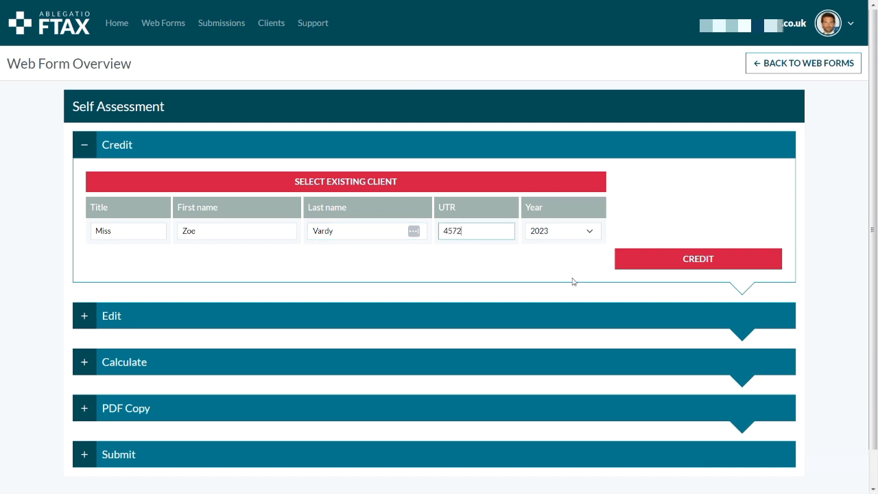
left_click(672, 269)
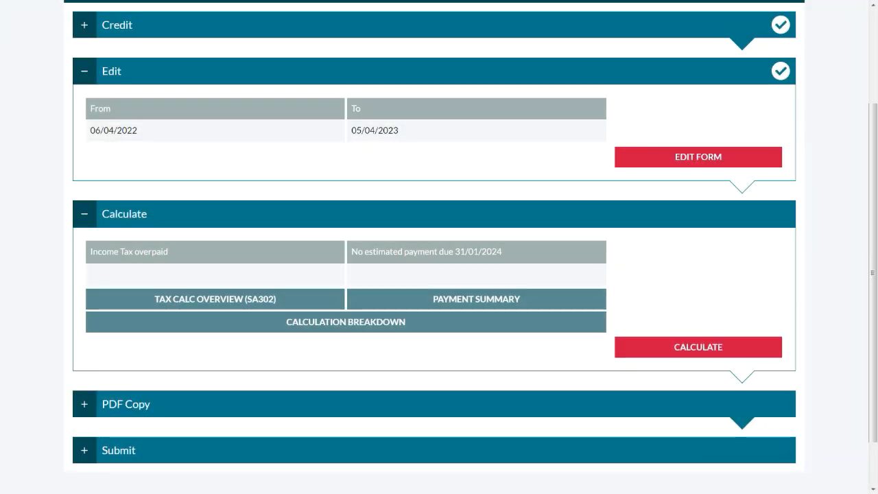
- Run the tax calculation, then collapse the panels and expand the Edit section
left_click(743, 341)
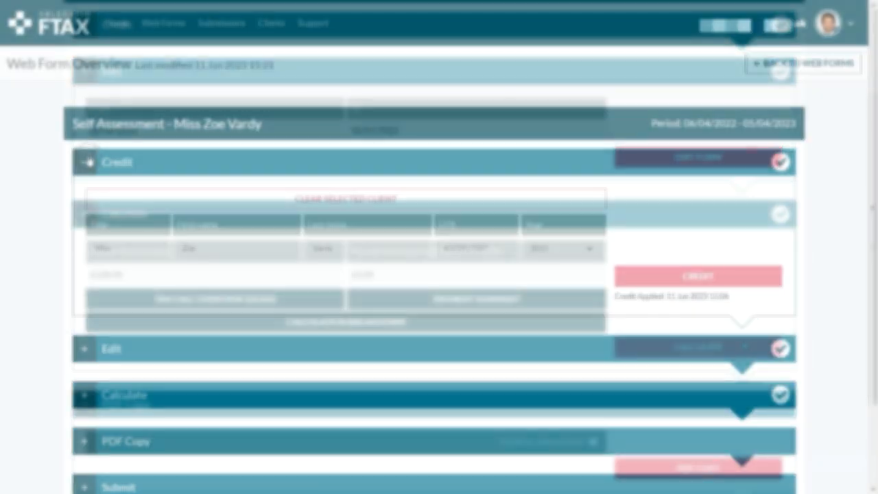
left_click(87, 162)
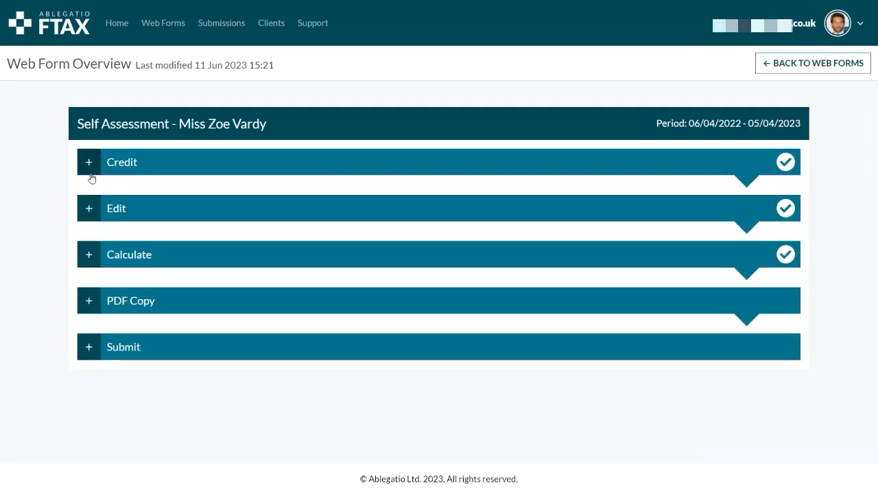
left_click(87, 208)
left_click(87, 210)
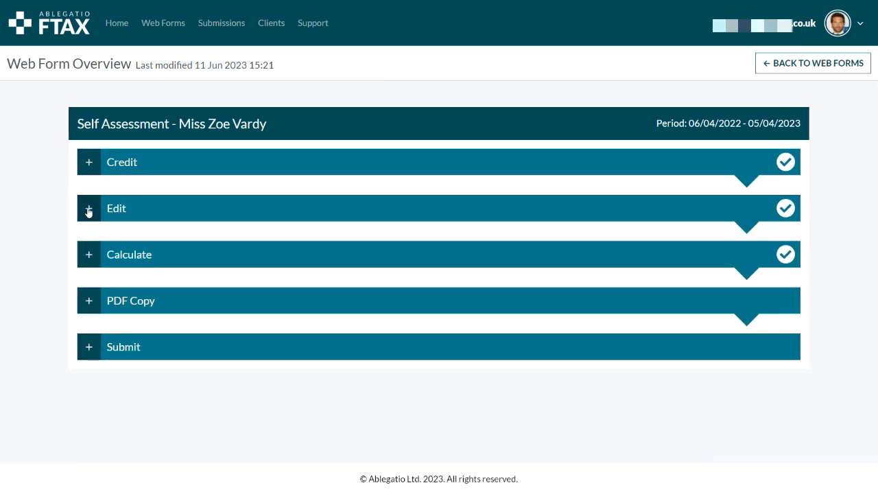
left_click(90, 254)
left_click(94, 261)
left_click(89, 210)
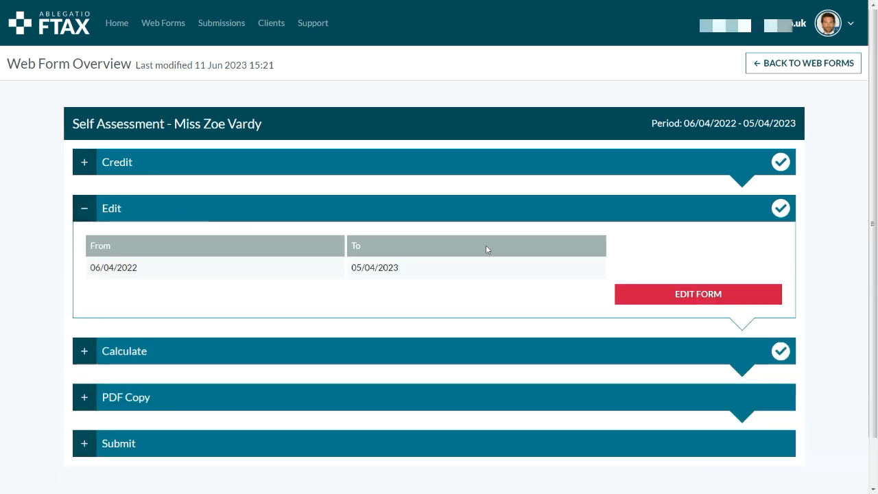
- Open the tax return form for editing and look through its front page and personal details
left_click(629, 295)
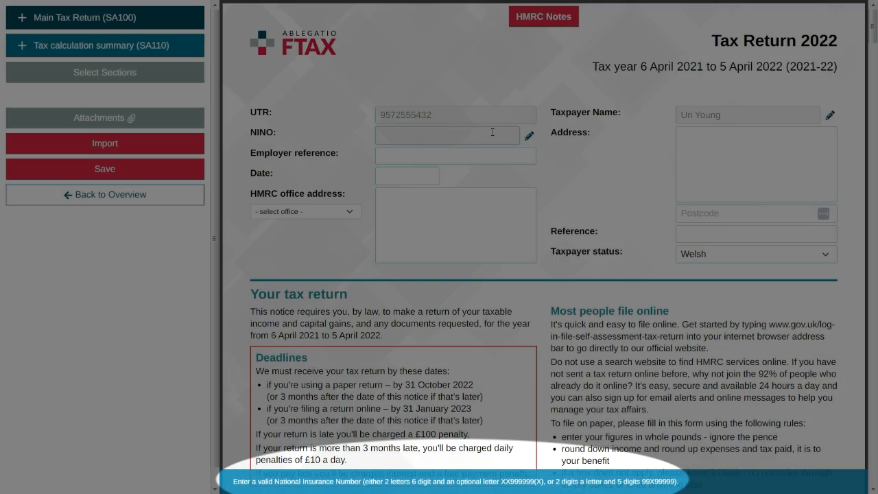
left_click(422, 176)
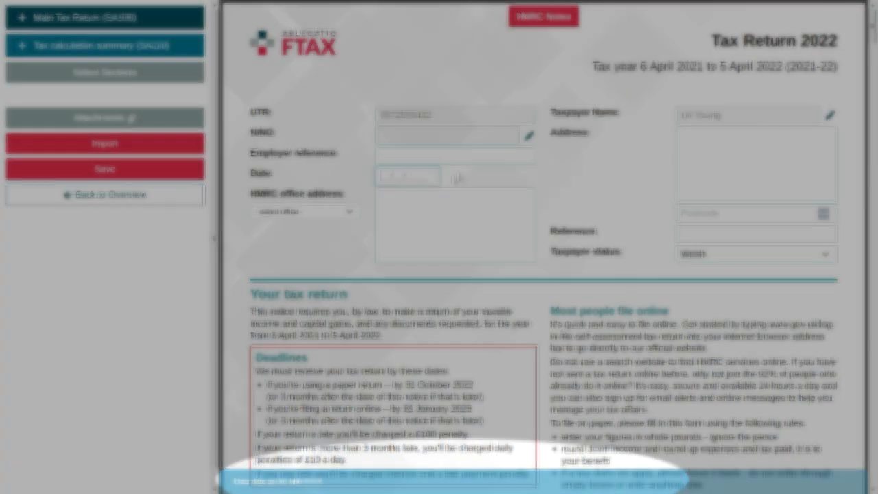
scroll(456, 179, "down", 5)
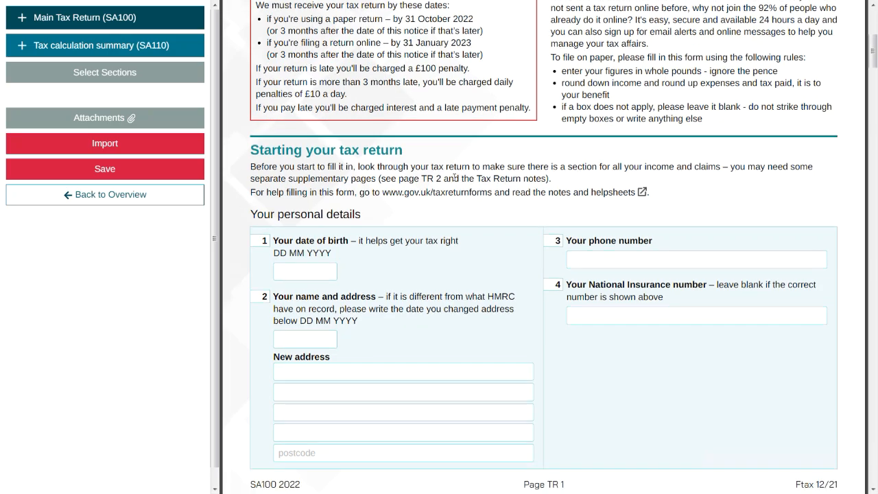
left_click(454, 193)
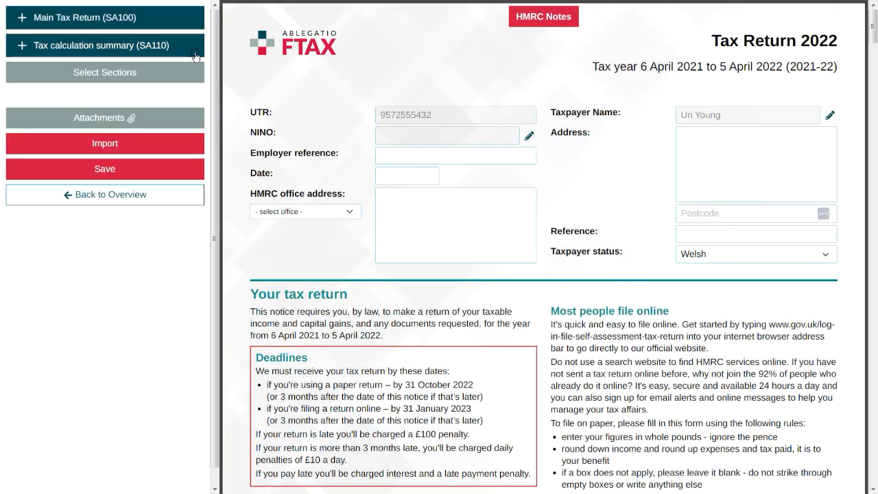
left_click(195, 53)
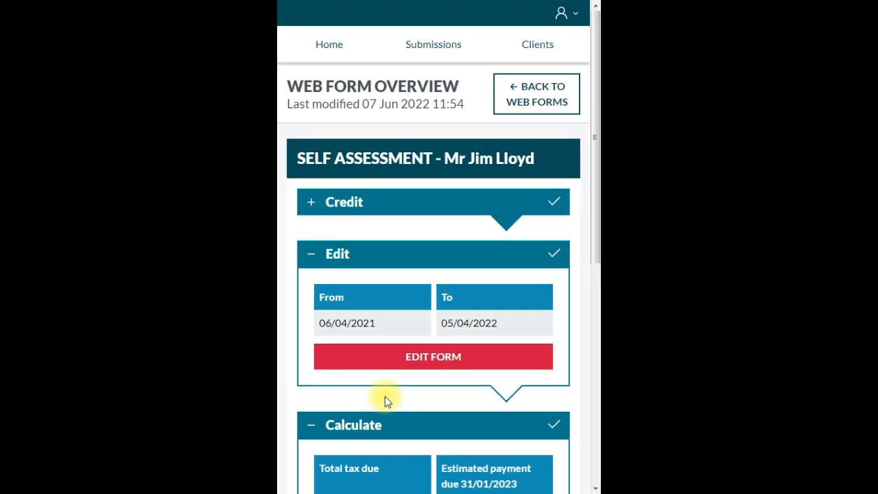
- Open the form for editing in the mobile layout and show its section menu
left_click(385, 360)
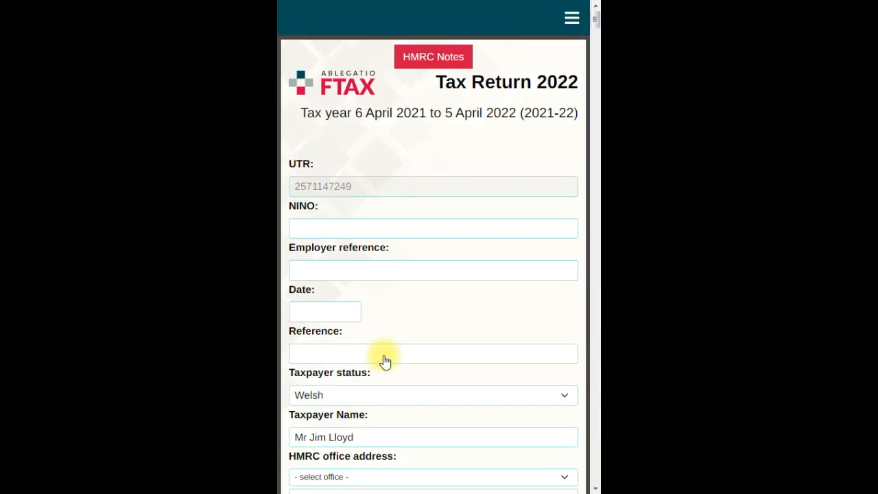
left_click(571, 18)
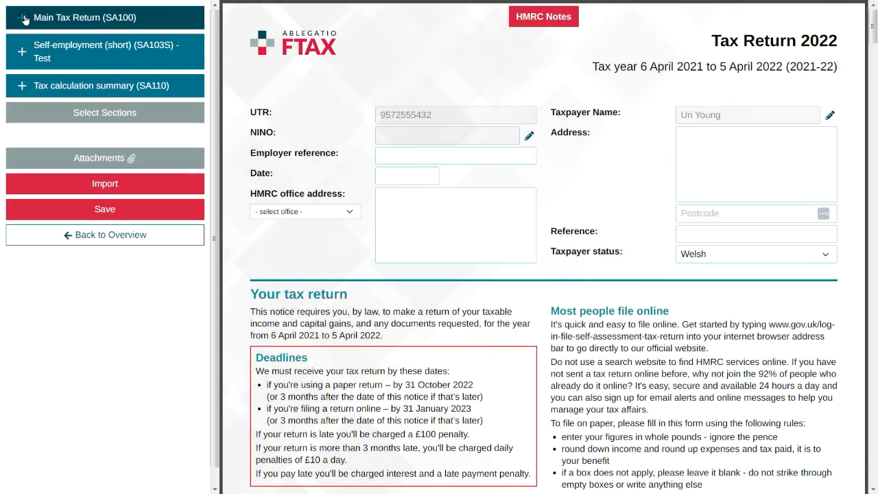
- Expand and collapse the Main Tax Return, Self-employment (short) and Tax calculation summary sections to browse them
left_click(23, 18)
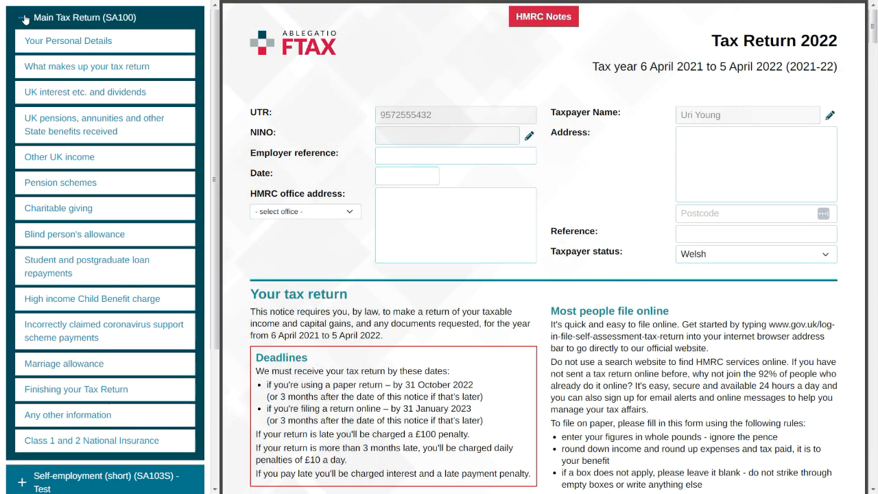
left_click(24, 19)
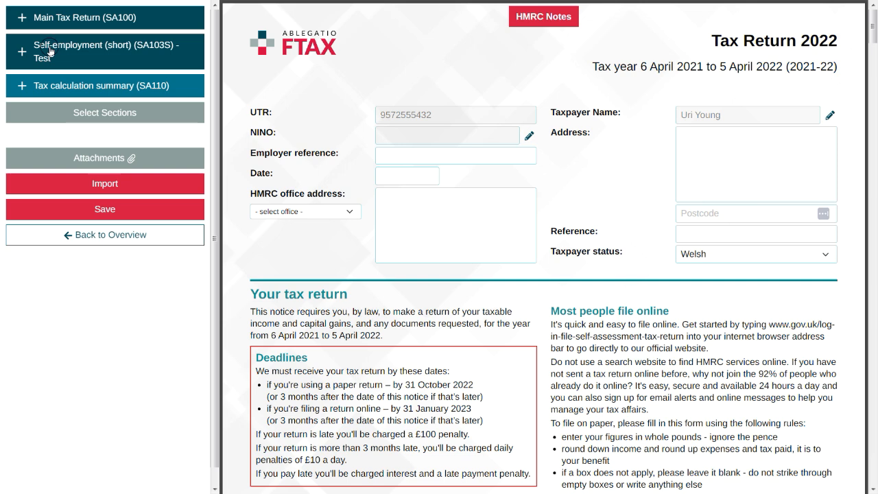
left_click(50, 51)
left_click(20, 52)
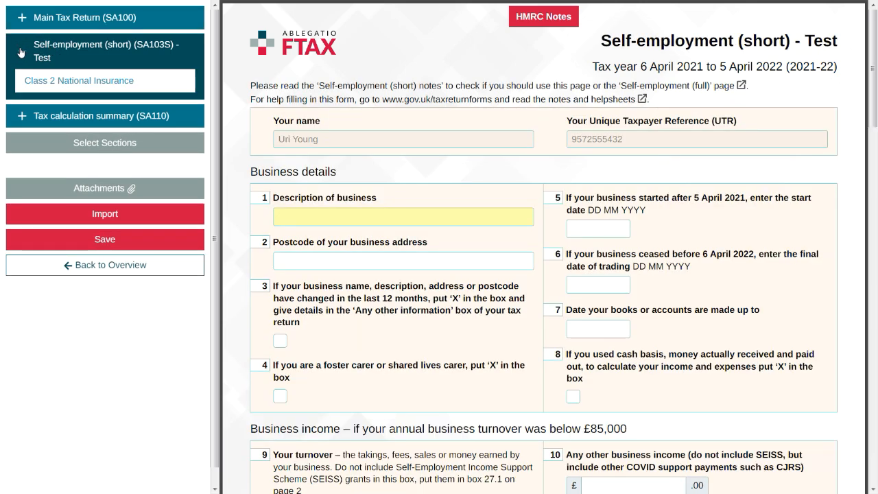
left_click(19, 52)
left_click(36, 85)
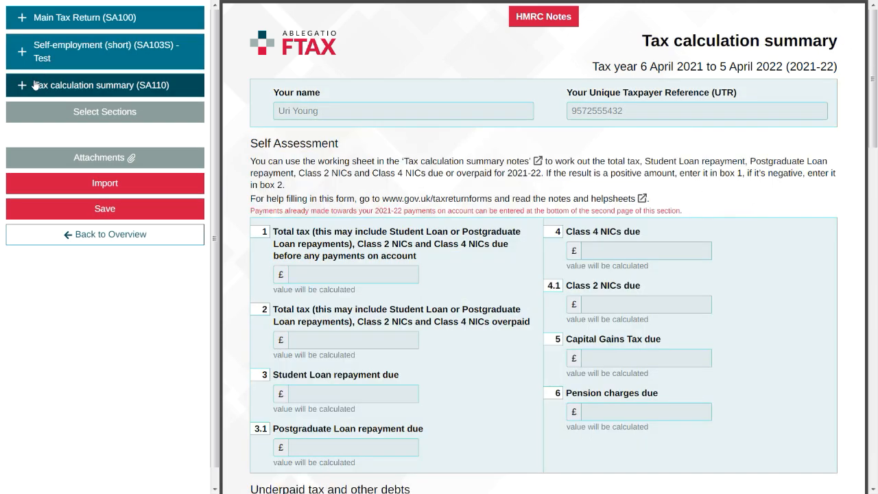
left_click(24, 85)
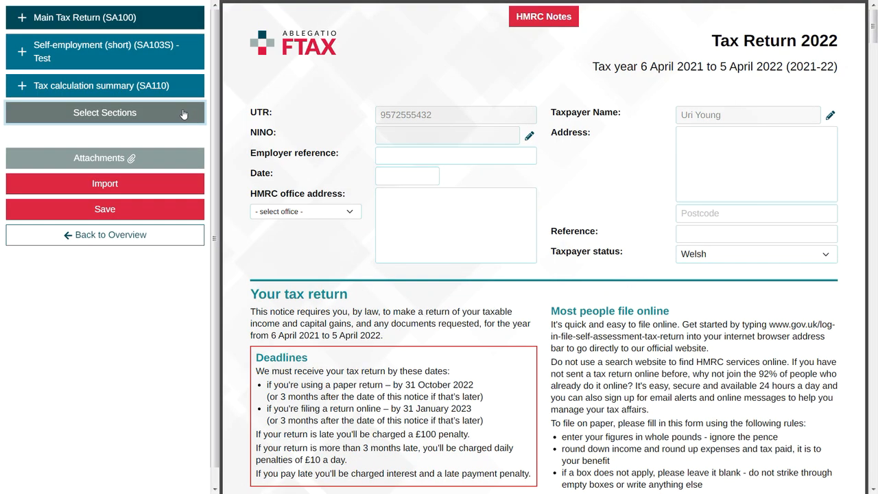
- Add the UK property (SA105) section to the return through Select Sections and go back to the form
left_click(184, 114)
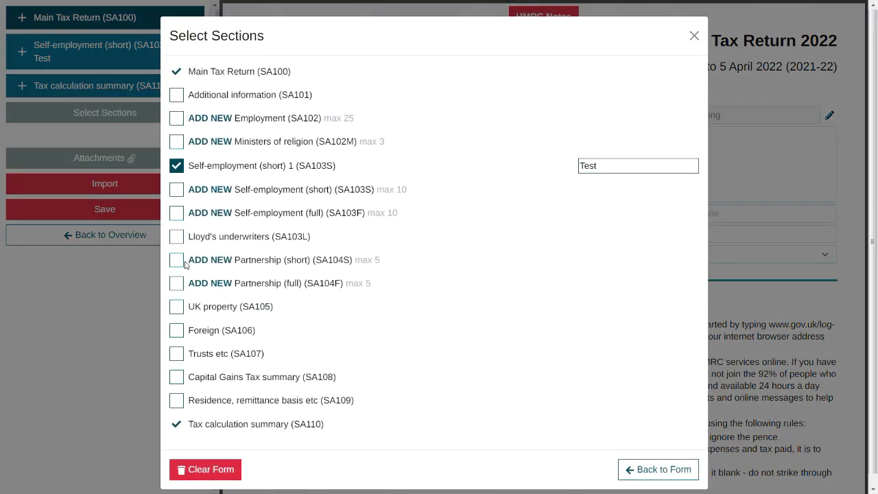
left_click(178, 308)
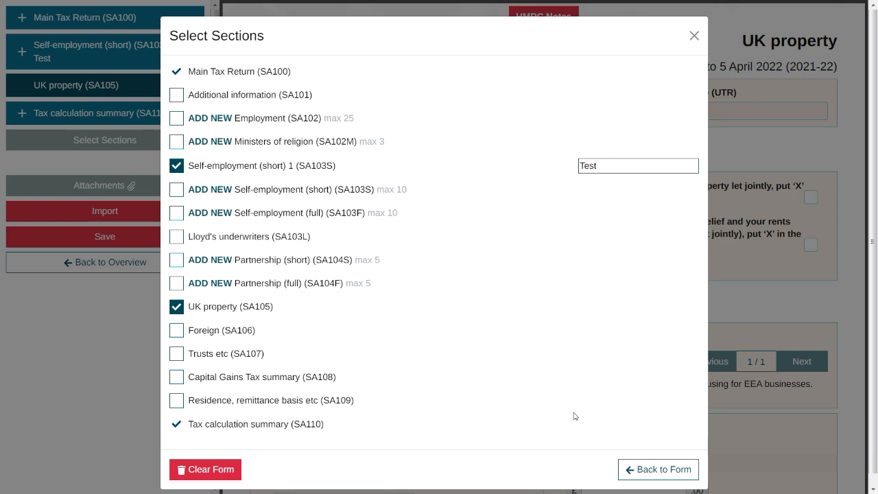
left_click(634, 467)
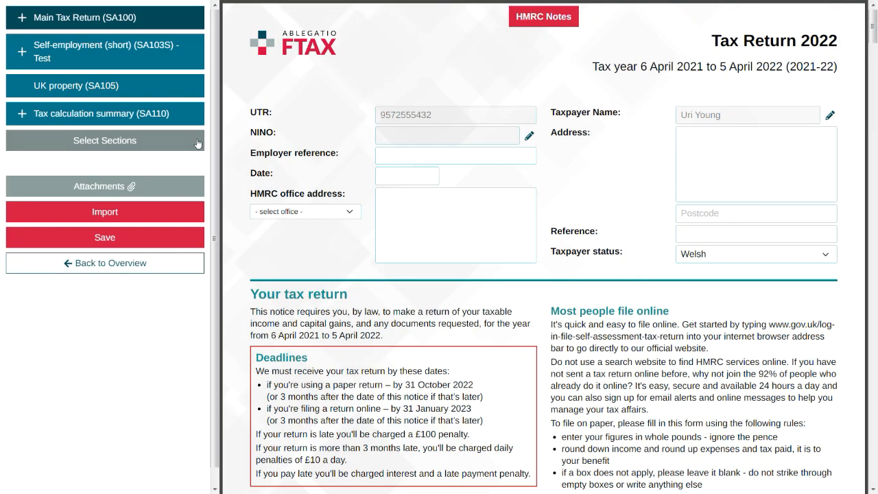
- Add a new Self-employment (short) section named Guided Bird Walks and return to the form
left_click(196, 141)
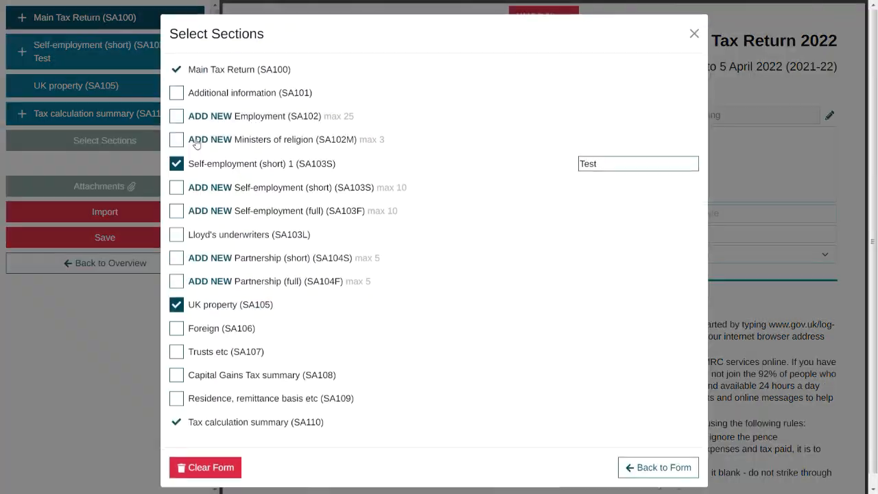
left_click(177, 192)
type("Guided Bird W")
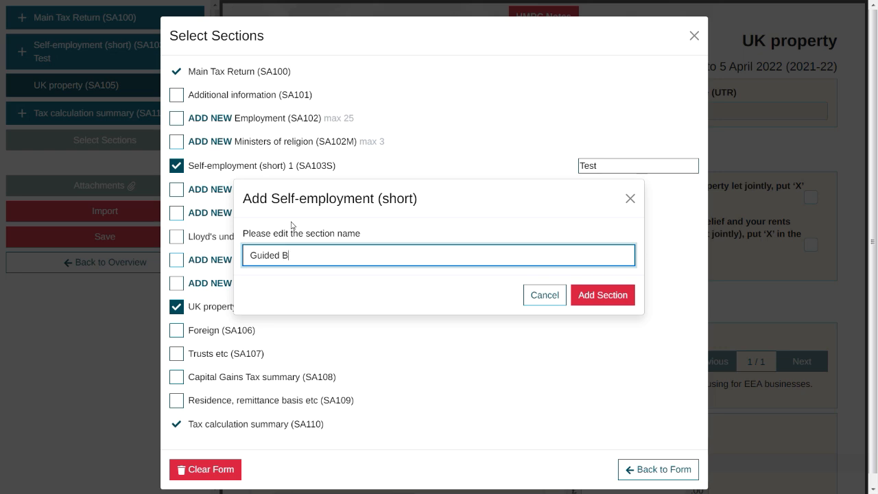
type("alks")
left_click(594, 294)
left_click(675, 488)
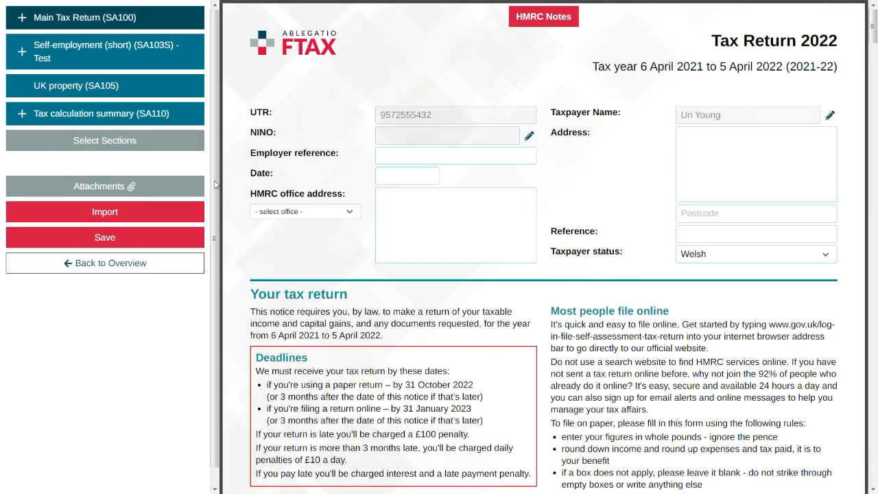
- Open the attachments manager and select a PDF file to attach
left_click(165, 187)
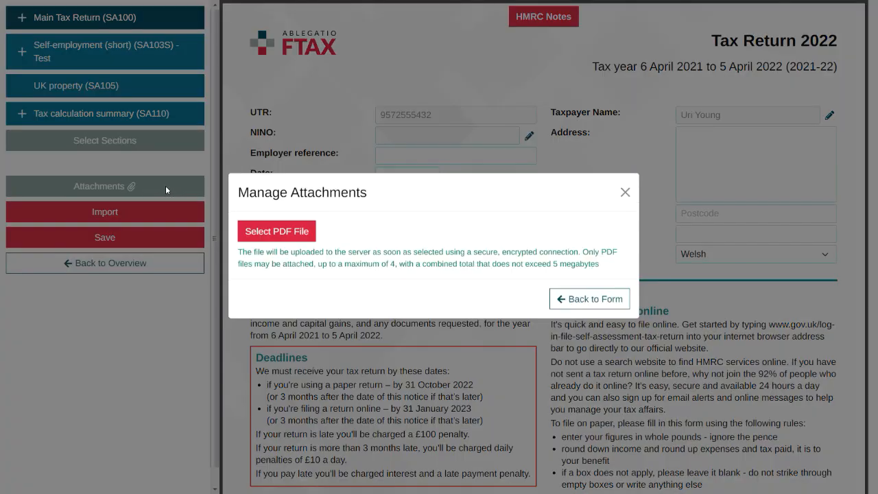
left_click(288, 234)
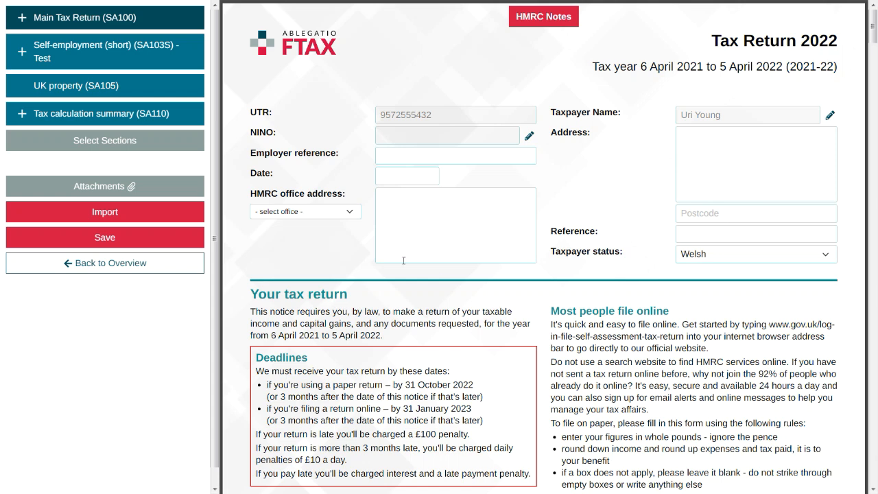
- Import the SA Web Form Submission data for the current period and close the import dialog
left_click(200, 216)
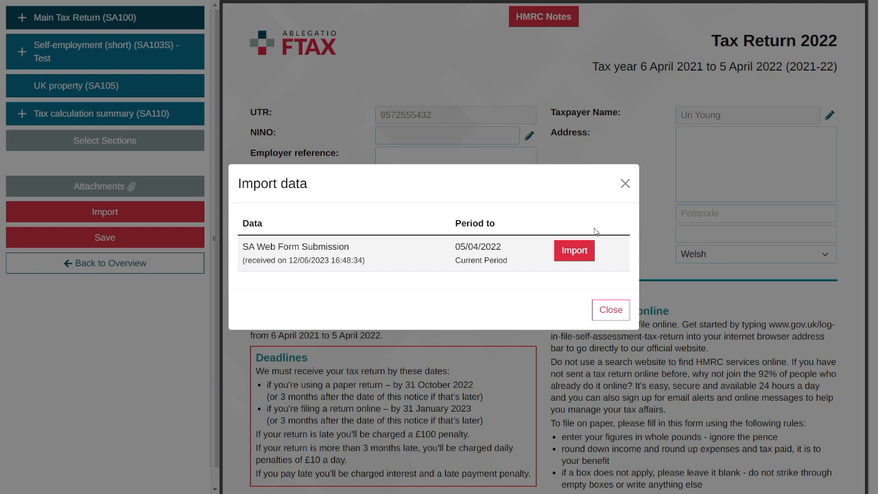
left_click(569, 249)
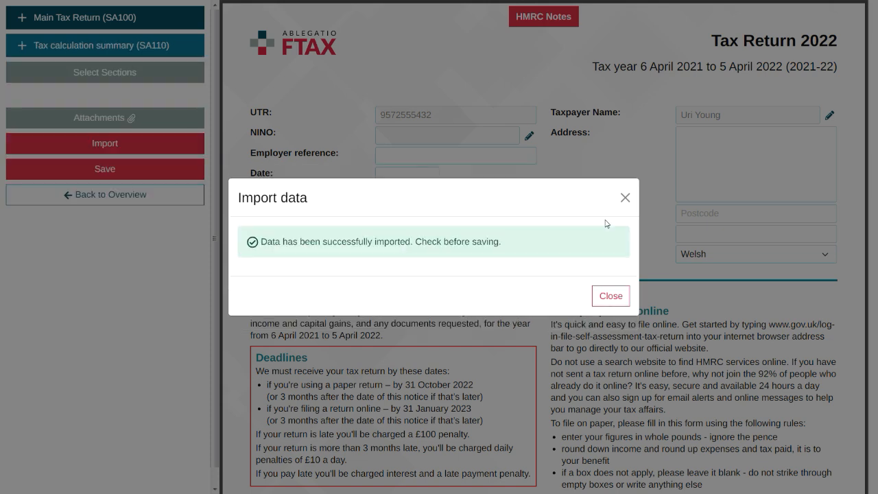
left_click(612, 295)
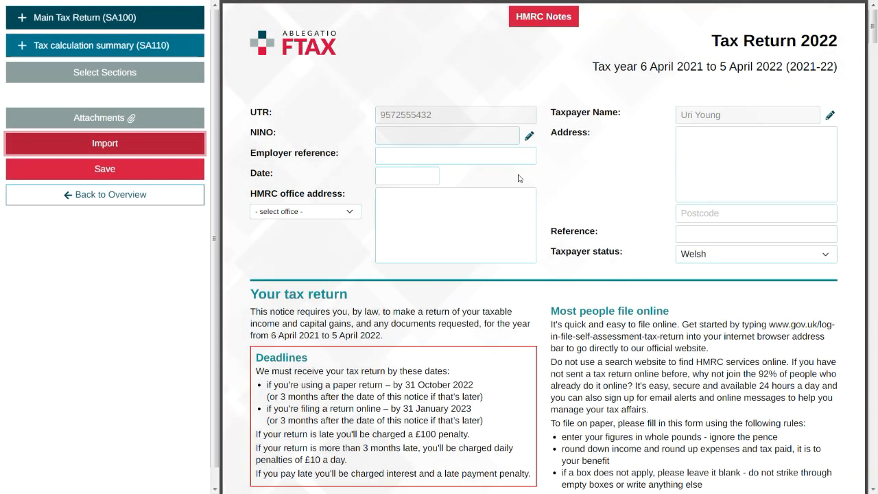
- Try to save the form, then go back to the form to correct the highlighted errors
left_click(173, 201)
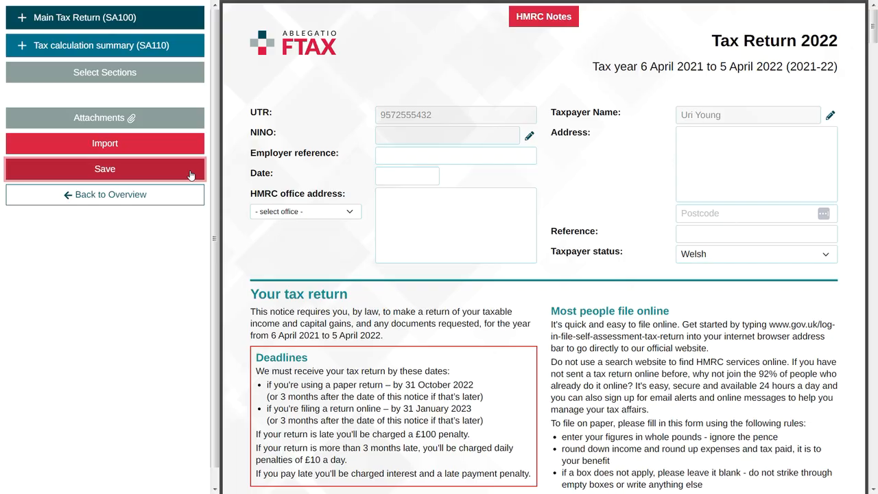
left_click(191, 176)
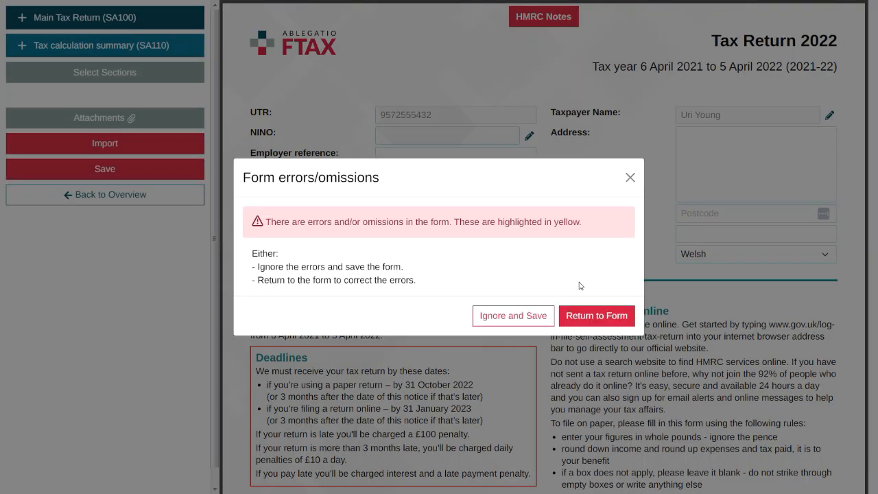
left_click(604, 315)
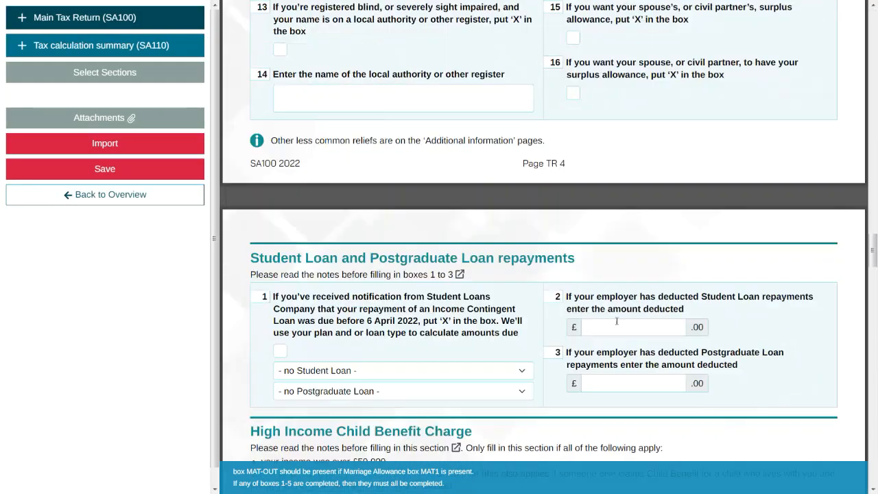
- Clear the spouse's first name in the Marriage Allowance section and save the form
key("BackSpace")
key("BackSpace")
key("BackSpace")
key("BackSpace")
key("BackSpace")
key("BackSpace")
key("BackSpace")
key("BackSpace")
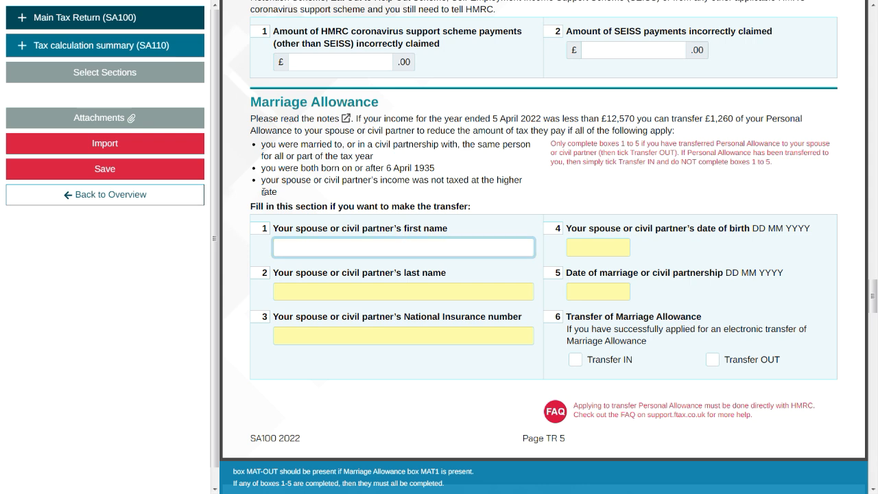
left_click(188, 177)
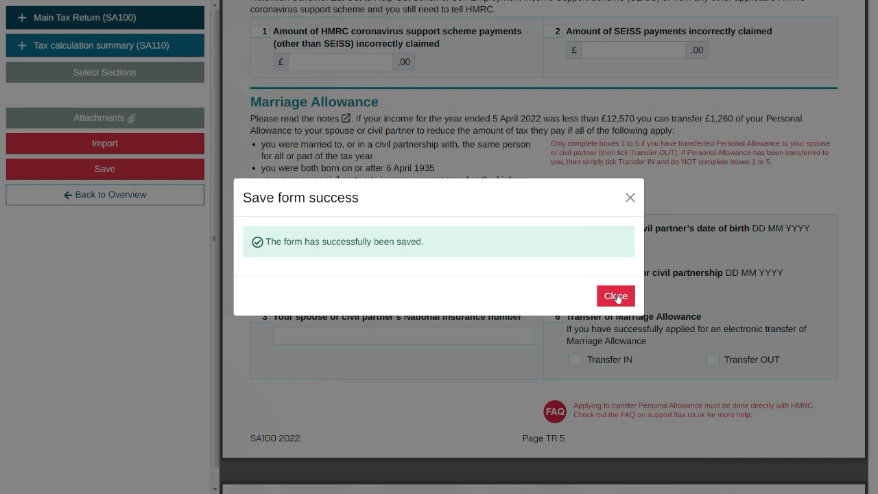
left_click(617, 296)
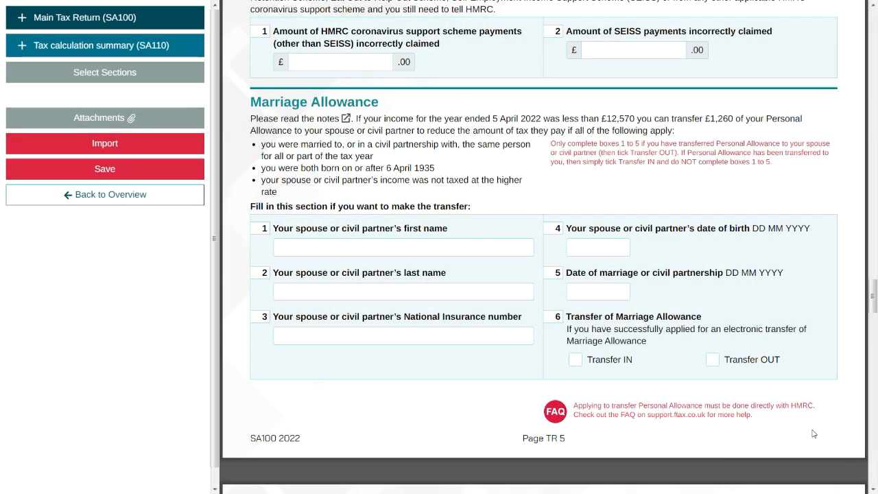
- Return to the web form overview and calculate the tax return
left_click(182, 198)
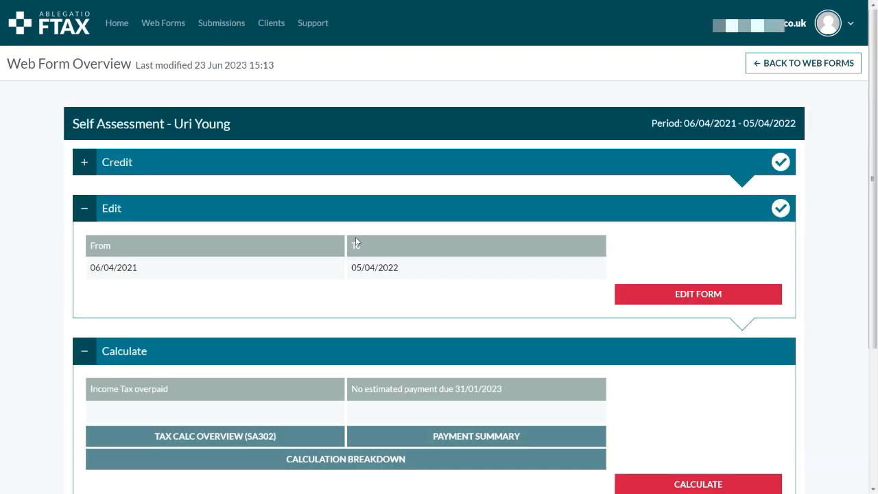
scroll(535, 265, "down", 2)
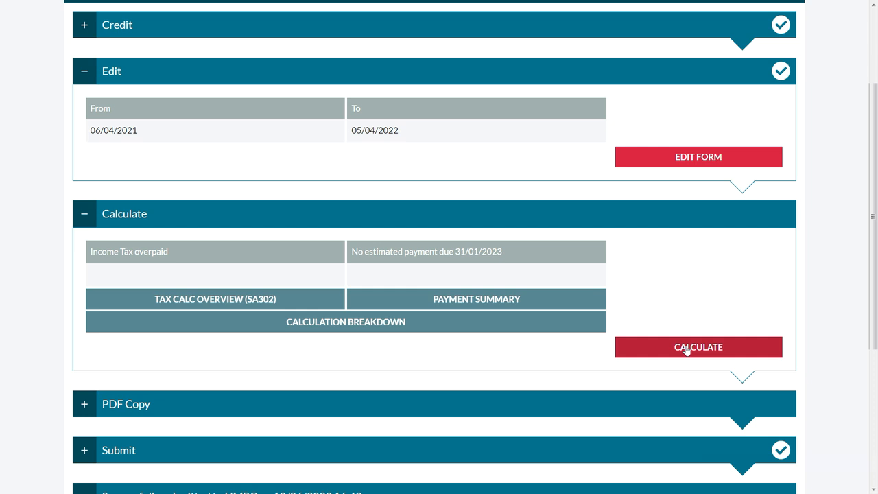
left_click(686, 348)
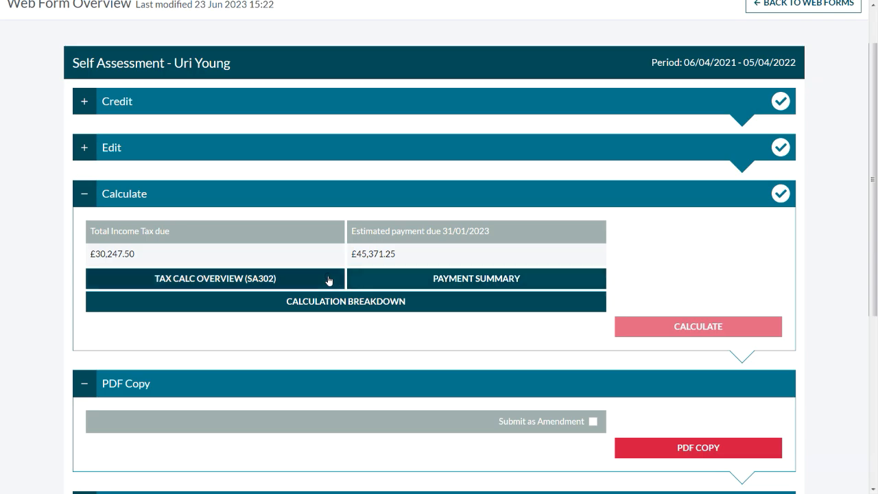
- Open the Tax Calc Overview (SA302) and scroll through it
left_click(329, 279)
left_click(559, 288)
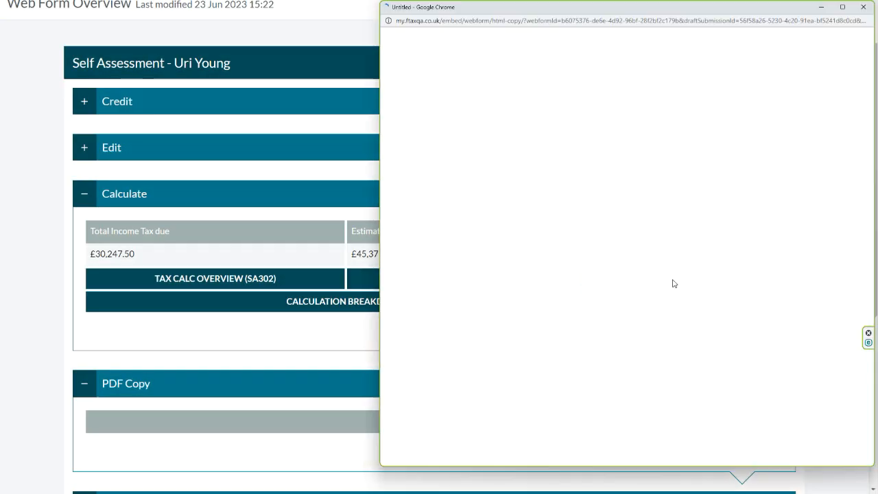
scroll(754, 284, "down", 1)
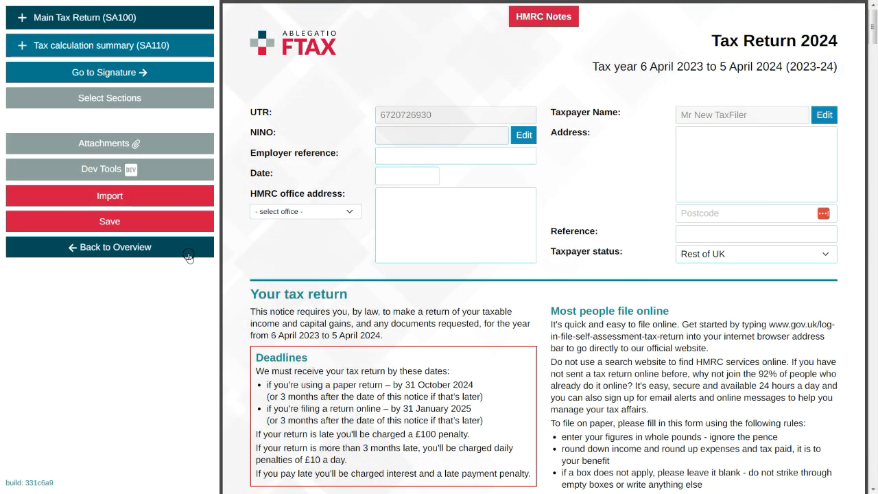
- Expand the PDF Copy section of the web form overview
left_click(188, 252)
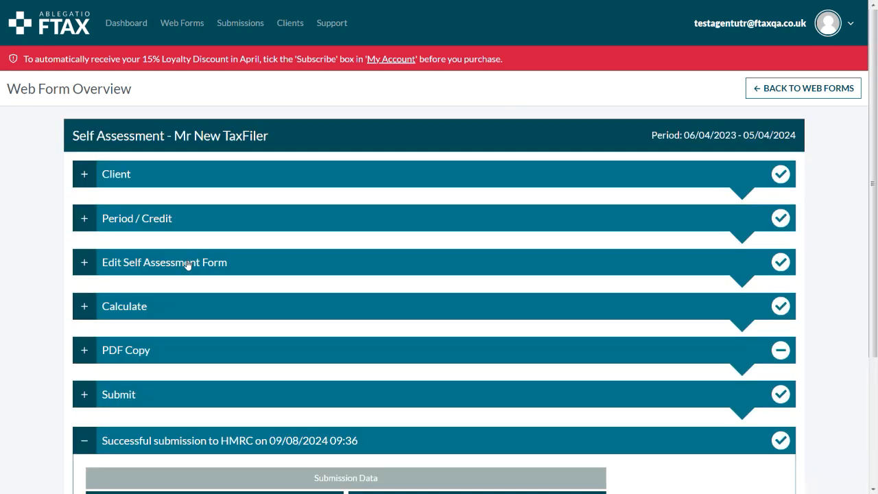
left_click(190, 348)
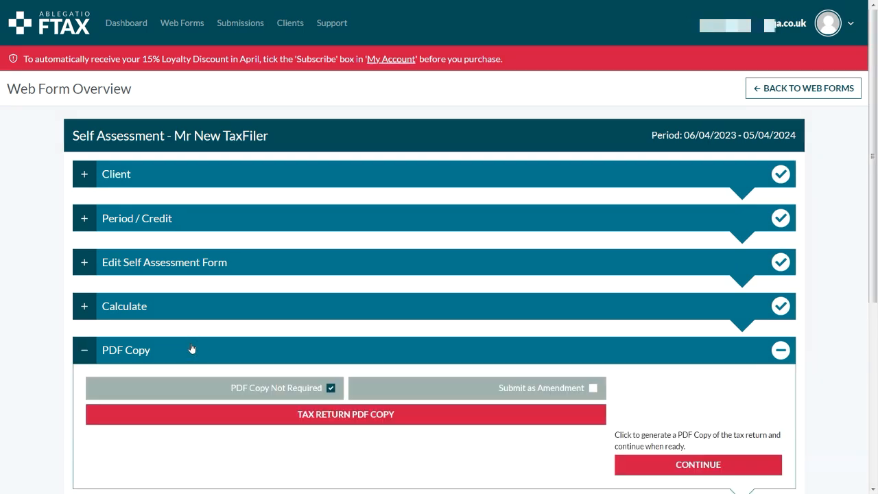
scroll(192, 347, "down", 2)
left_click(259, 279)
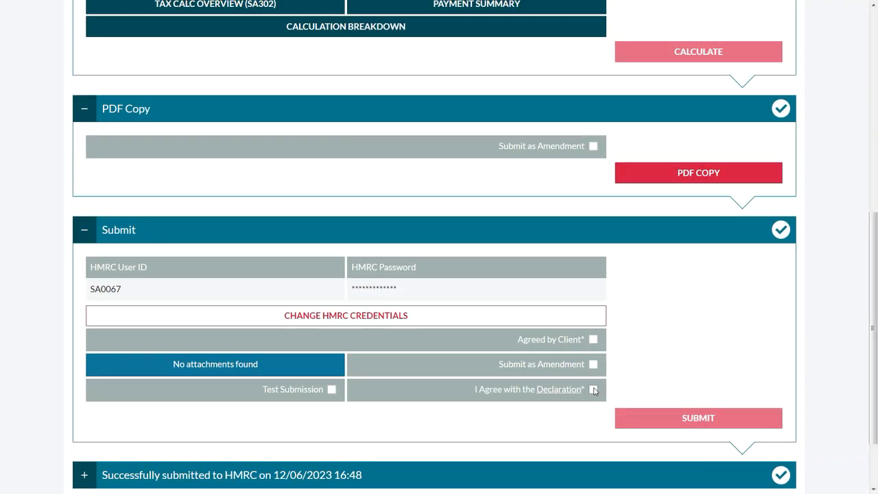
- Agree with the declaration, then switch Test Submission on, confirm, and switch it back off
left_click(593, 389)
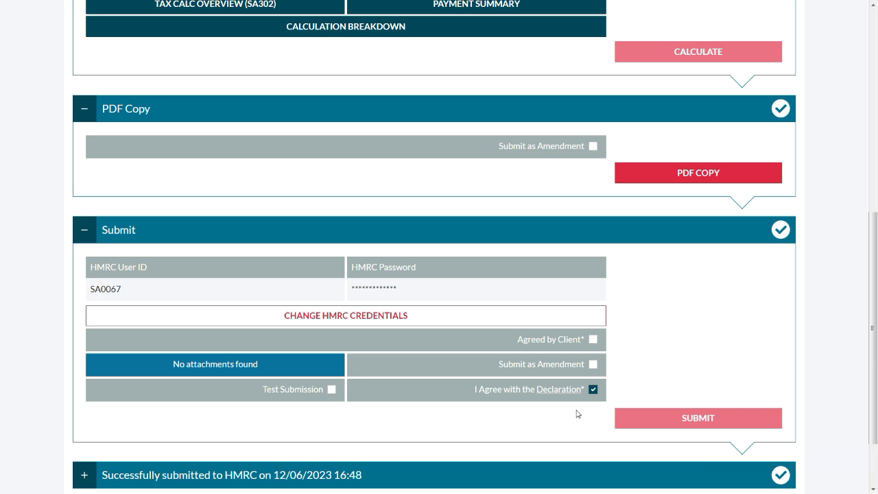
left_click(332, 389)
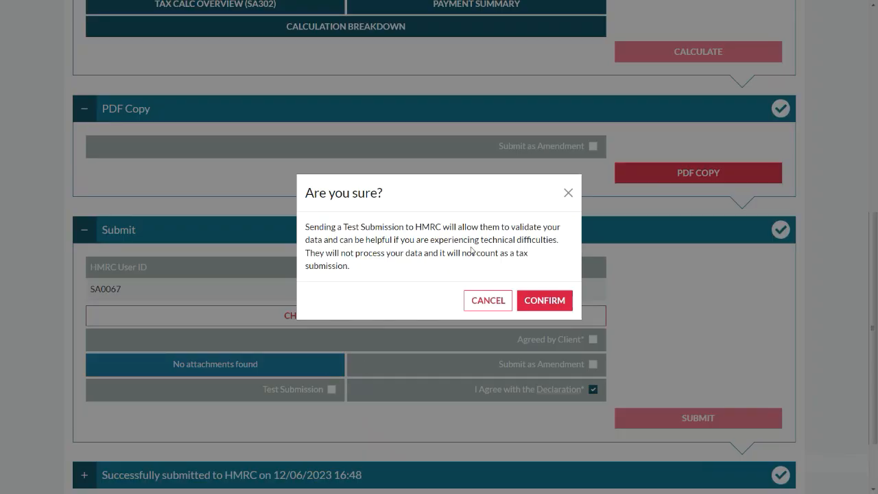
left_click(535, 302)
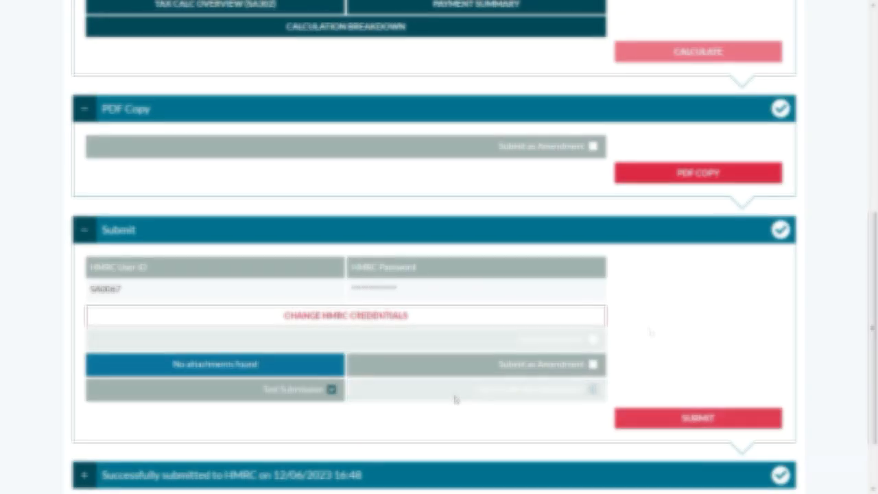
left_click(332, 389)
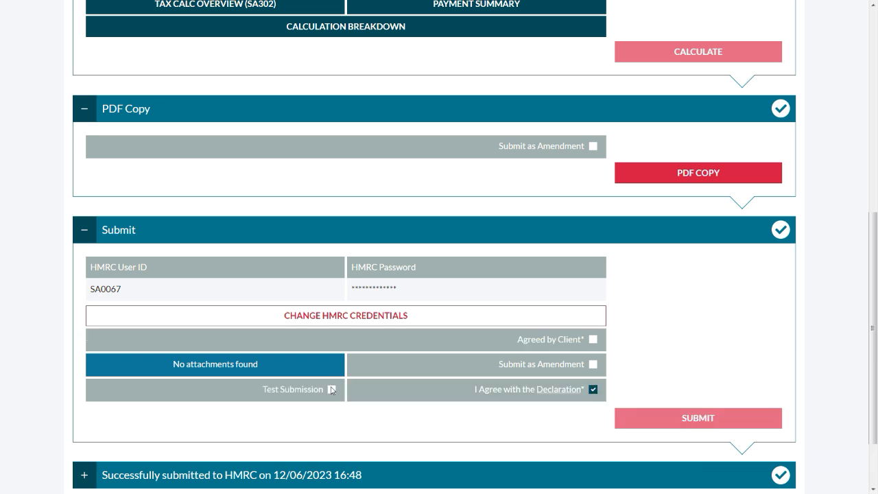
- Mark the return as agreed by the client and submit it to HMRC
left_click(594, 340)
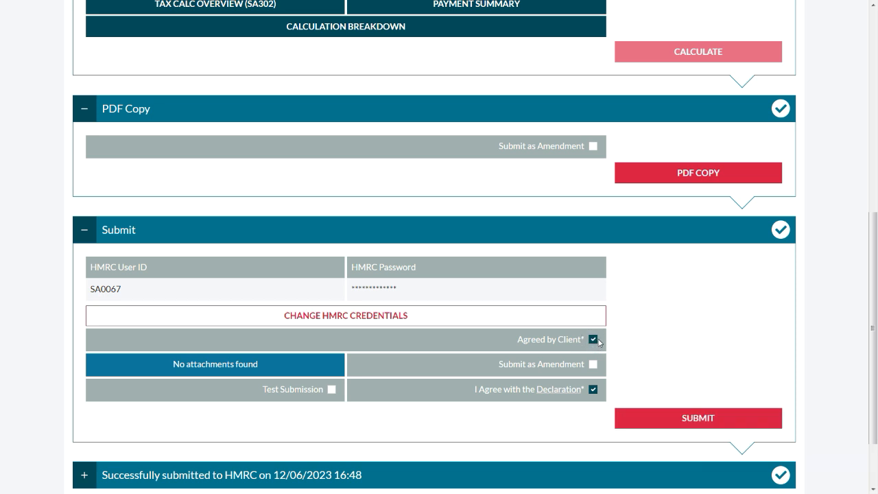
left_click(648, 417)
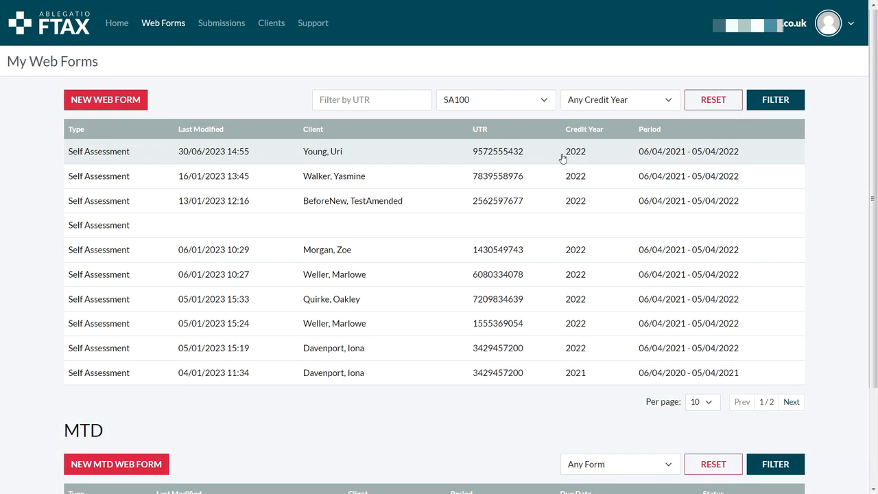
left_click(562, 159)
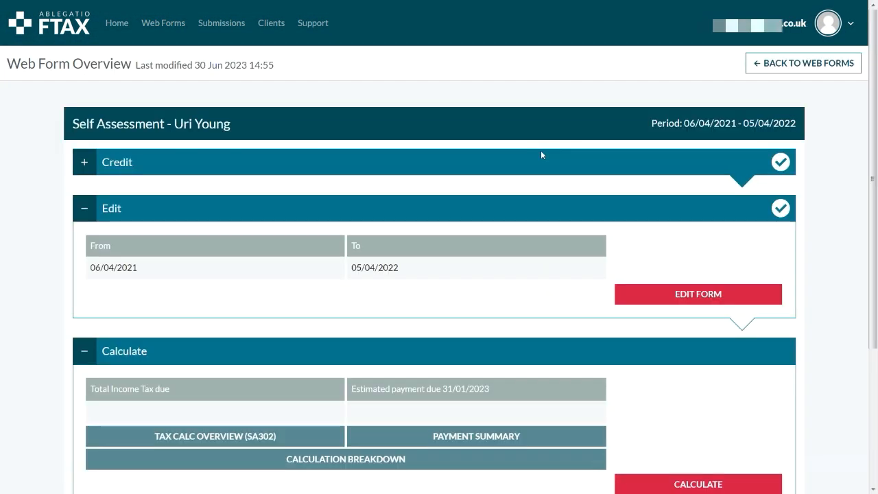
left_click(664, 293)
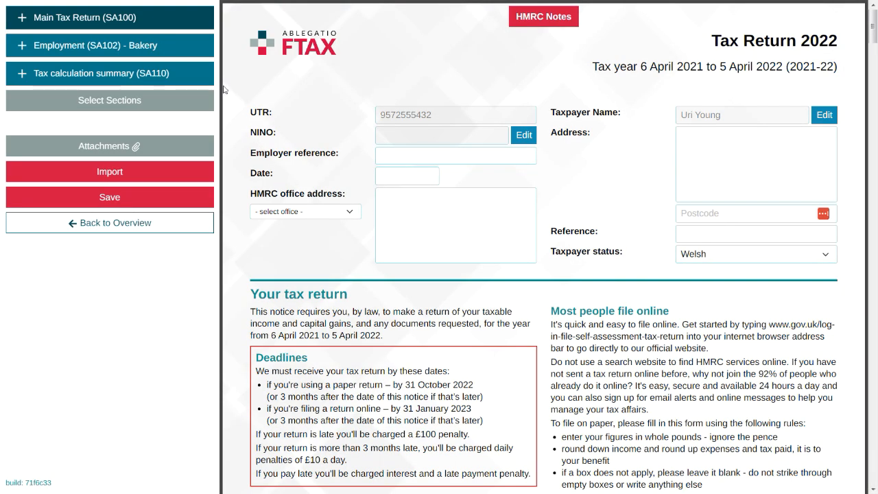
left_click(192, 54)
- Enter 1000 as pay from this employment in box 1 and save the form
left_click(327, 209)
type("1000")
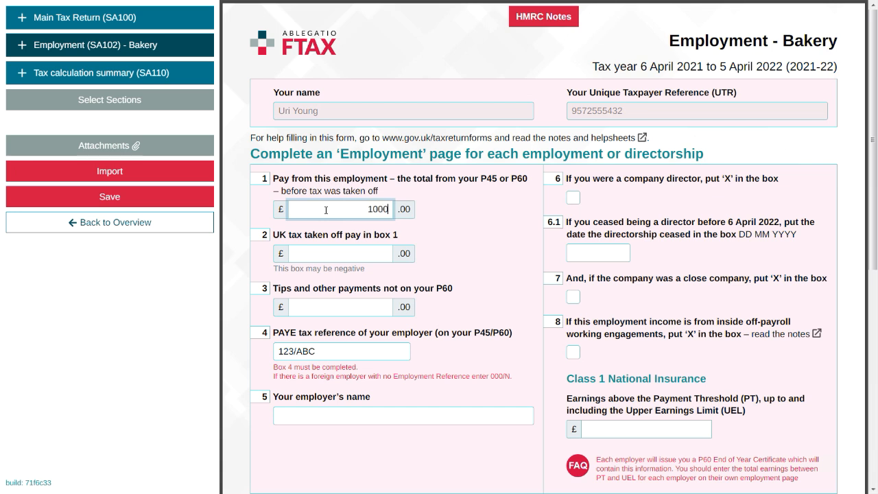
left_click(190, 199)
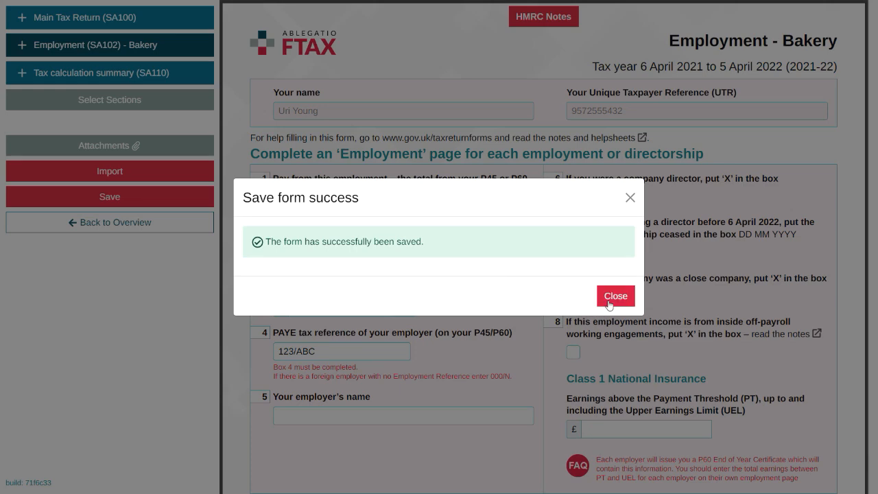
left_click(608, 297)
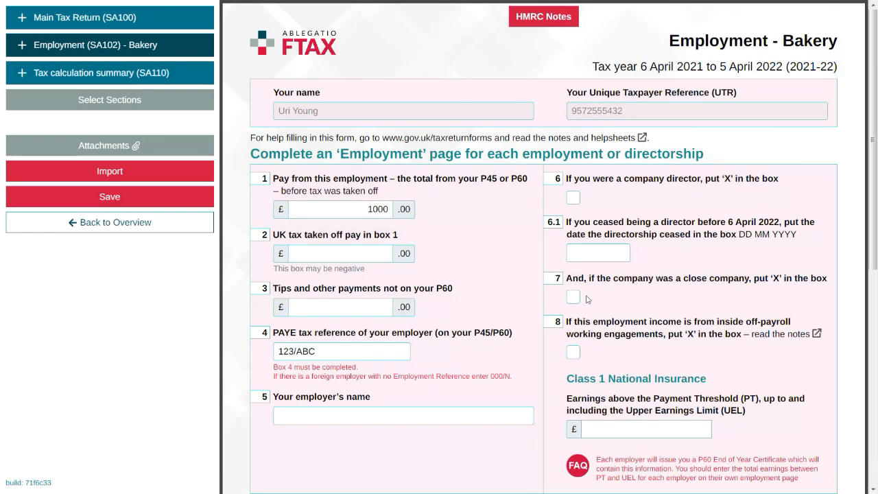
- Go back to the overview and submit the return as an amendment, confirming the prompt
left_click(206, 233)
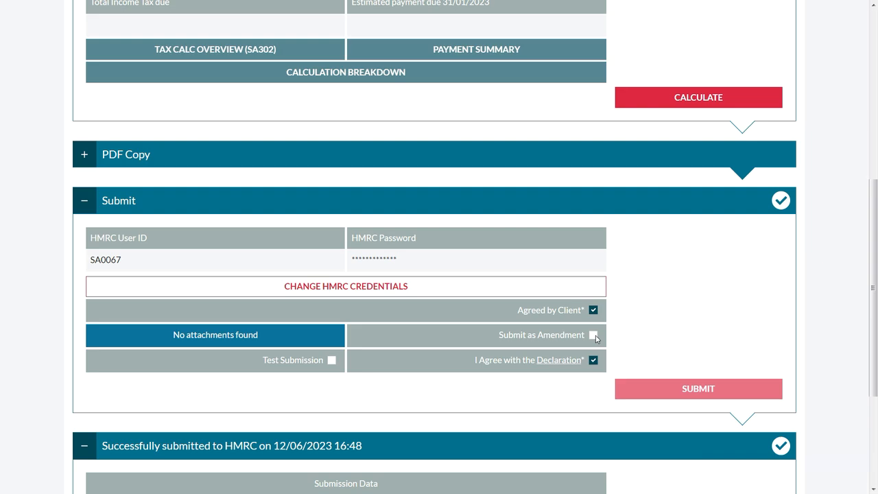
left_click(593, 336)
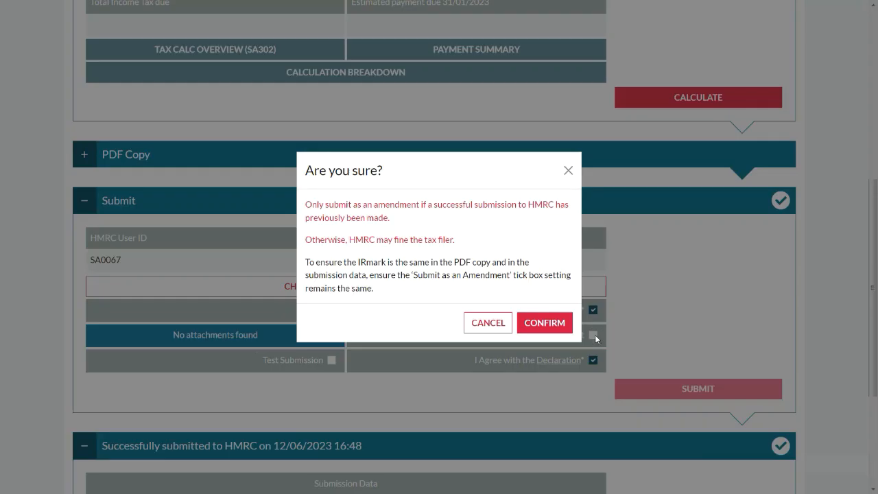
left_click(538, 324)
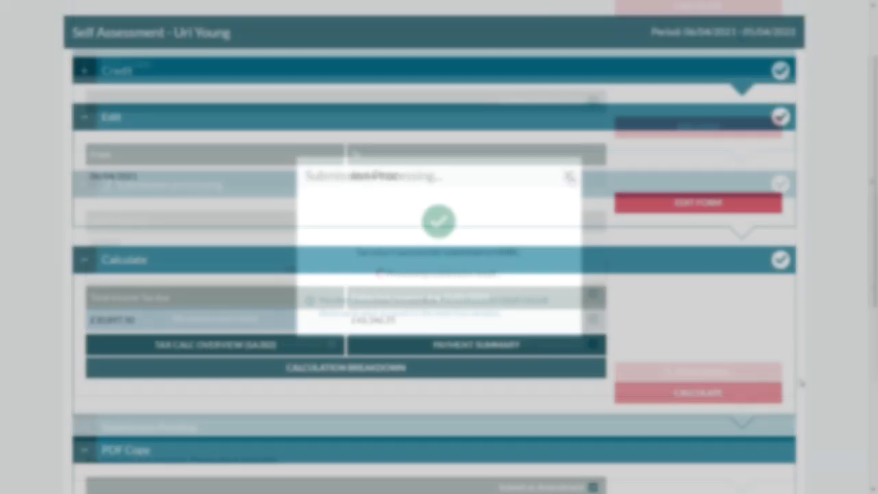
- Review the submission result section and go back to the web forms list
scroll(800, 382, "down", 10)
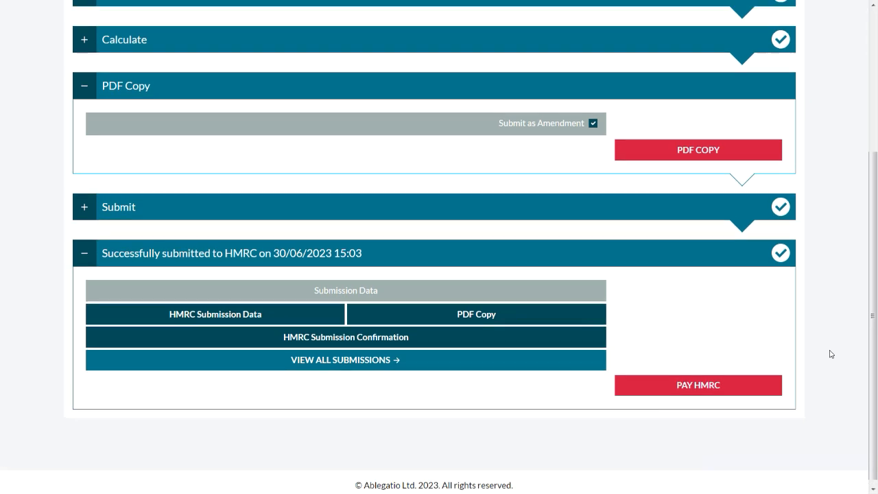
scroll(830, 352, "up", 5)
left_click(800, 67)
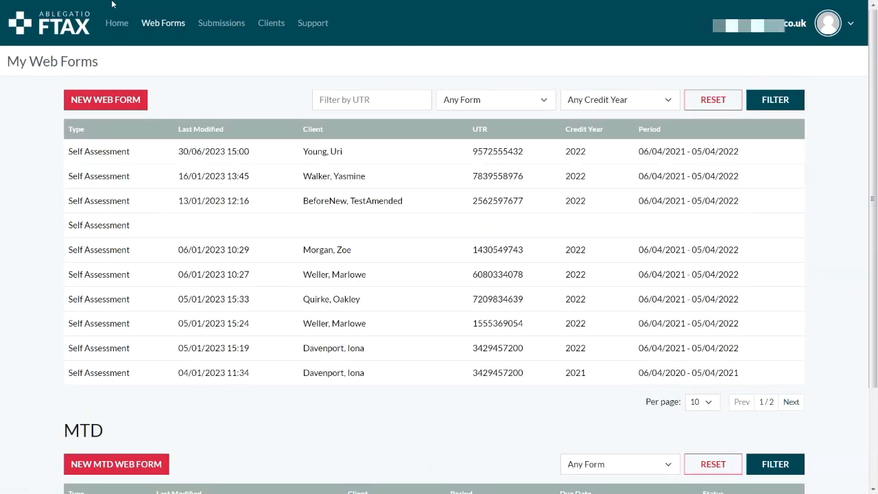
- Open the latest amended SA100 submission from Recent Submissions on the home page
left_click(125, 31)
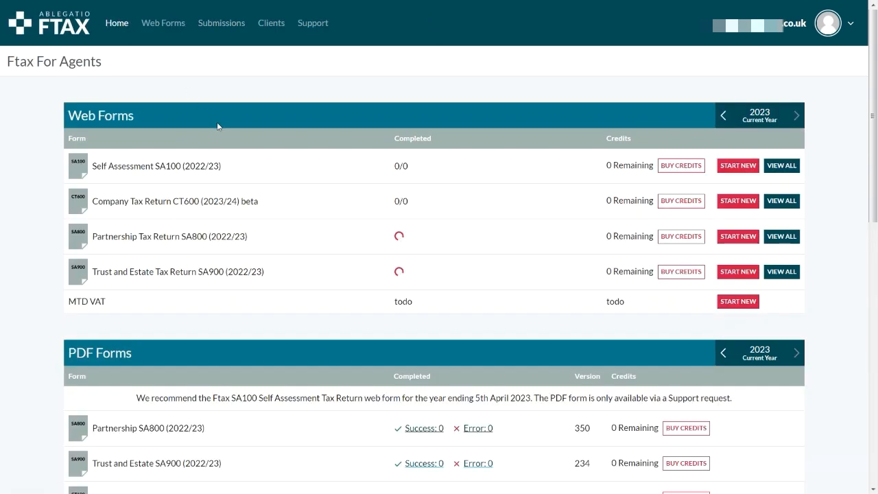
scroll(217, 125, "down", 5)
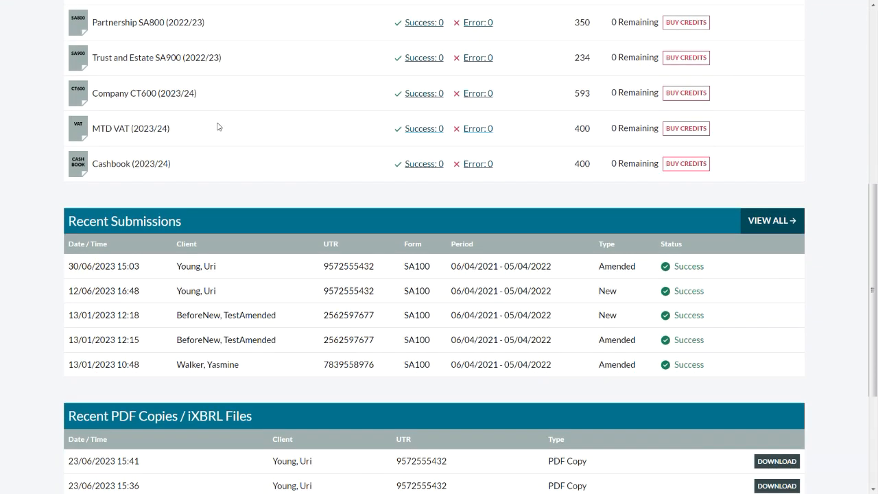
left_click(239, 251)
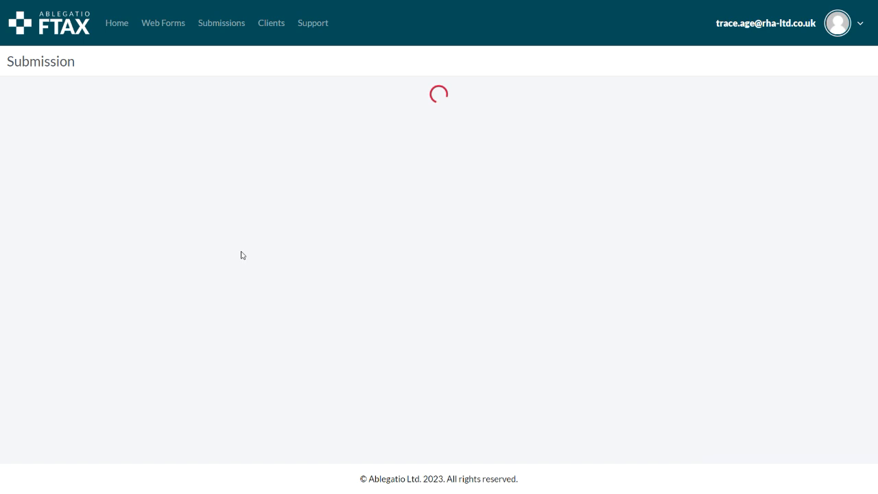